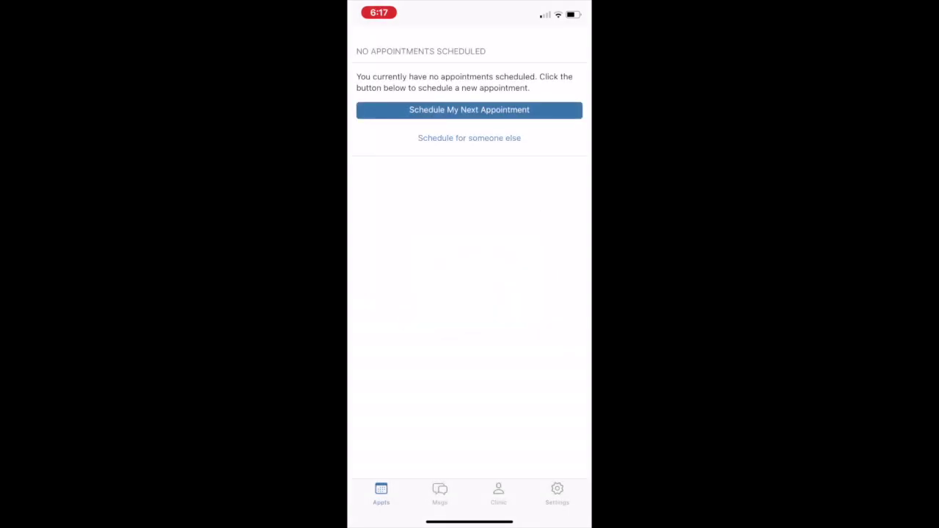
- Start a new Regular Chiropractic Treatment appointment with a provider and show available dates
{"action": "left_click", "coordinate": [469, 109]}
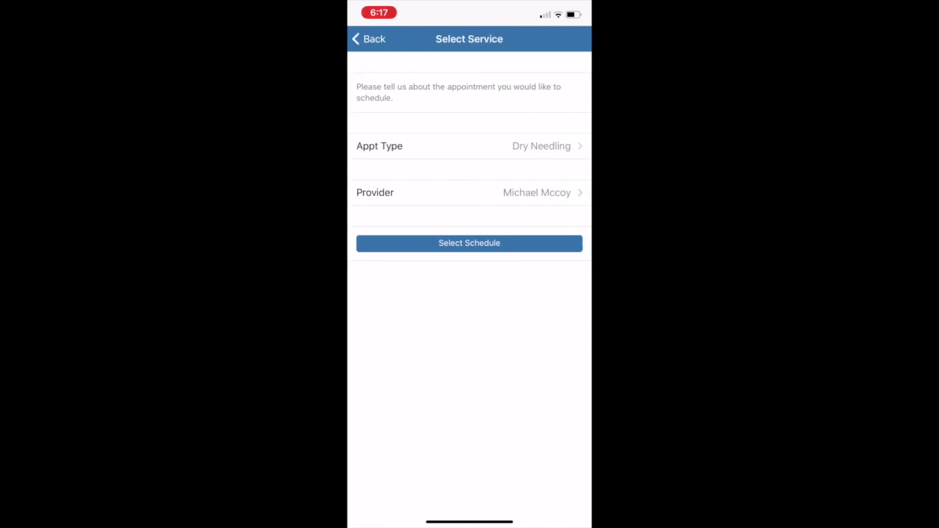
{"action": "left_click", "coordinate": [469, 146]}
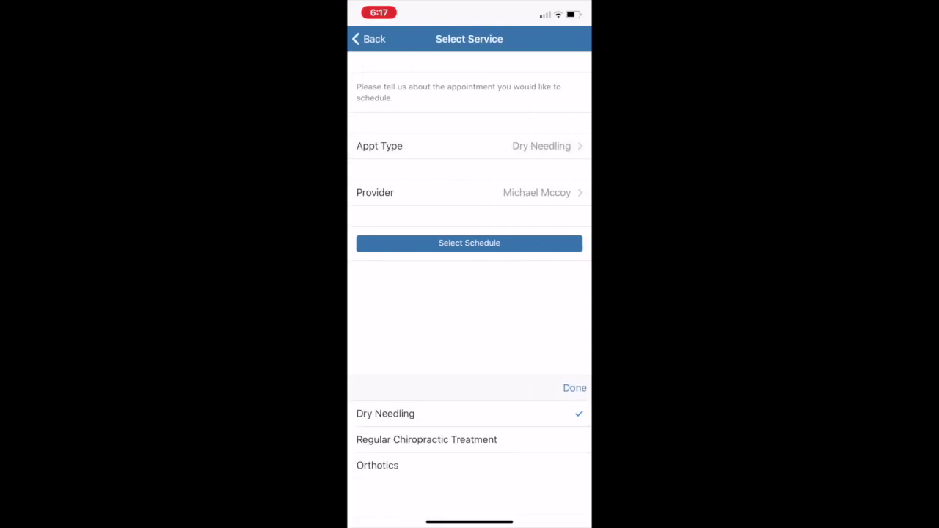
{"action": "left_click", "coordinate": [427, 439]}
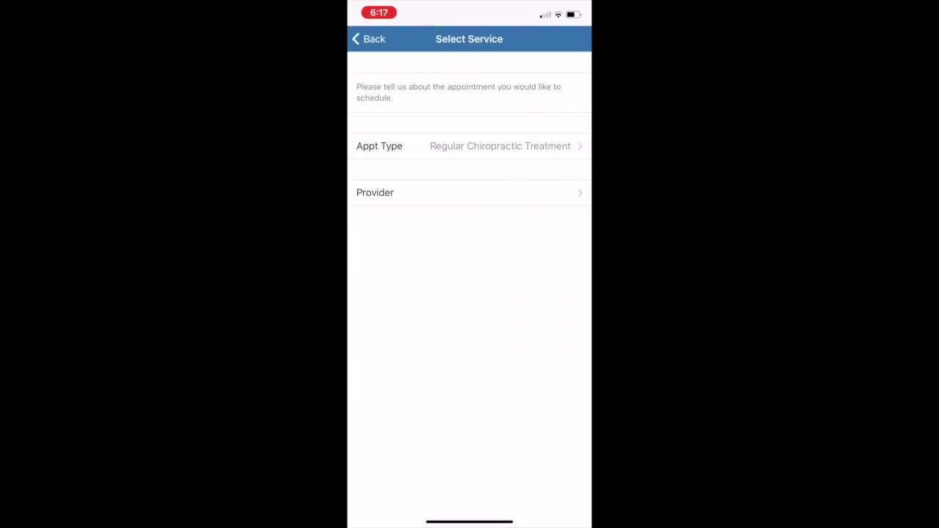
{"action": "left_click", "coordinate": [469, 192]}
{"action": "left_click", "coordinate": [394, 414]}
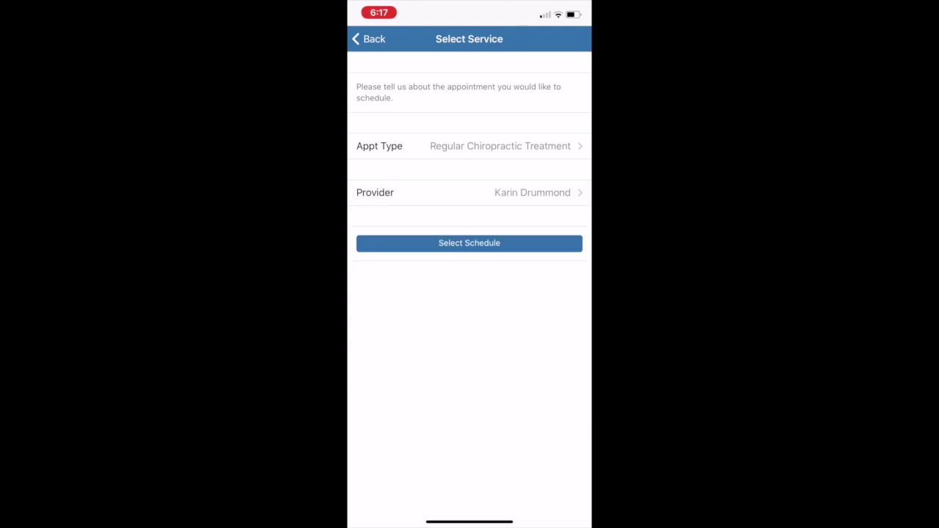
{"action": "left_click", "coordinate": [469, 242]}
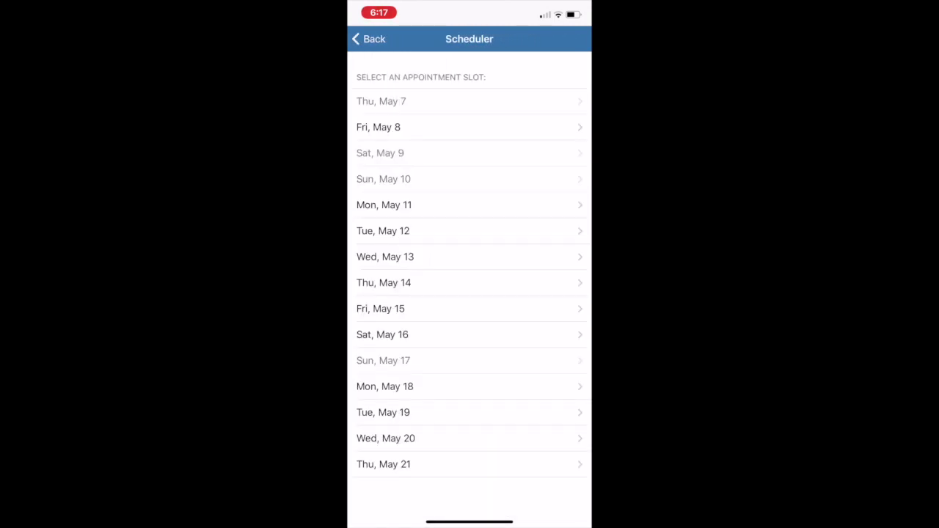
- Book the Fri, May 8 10:00 am slot and dismiss the confirmation
{"action": "left_click", "coordinate": [469, 127]}
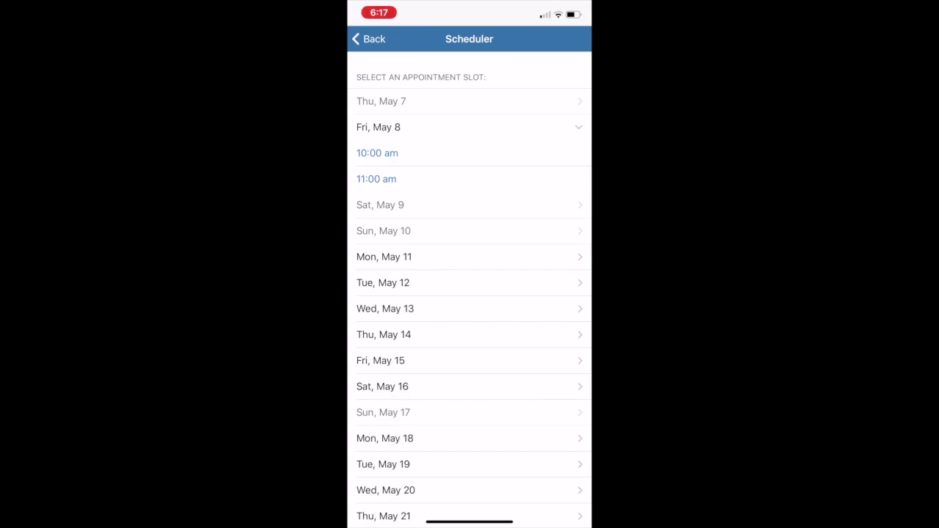
{"action": "left_click", "coordinate": [378, 153]}
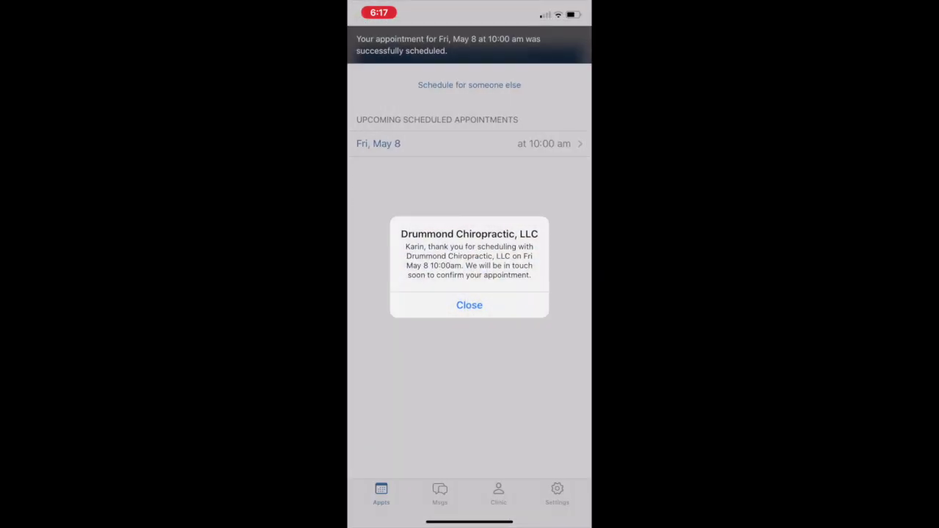
{"action": "left_click", "coordinate": [469, 304]}
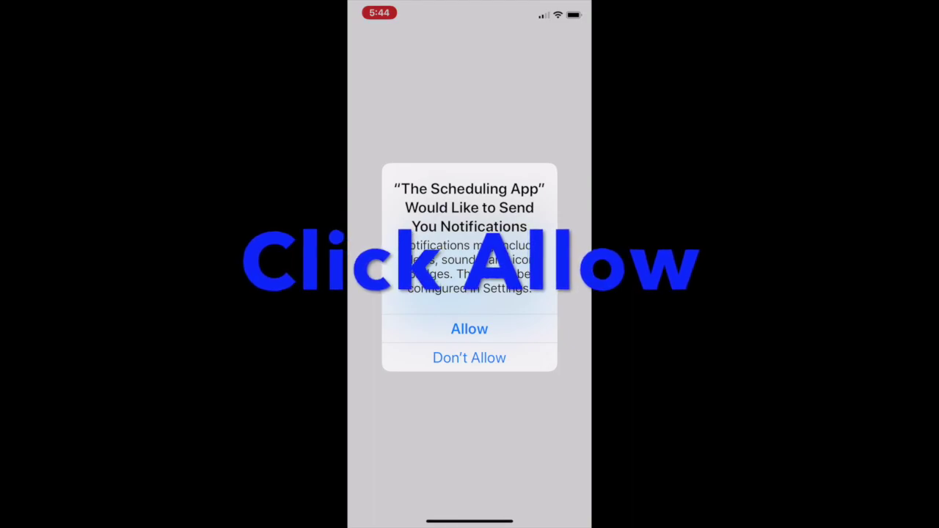
- Allow notifications, then enter SGTMIC as the clinic ID and submit it
{"action": "left_click", "coordinate": [470, 329]}
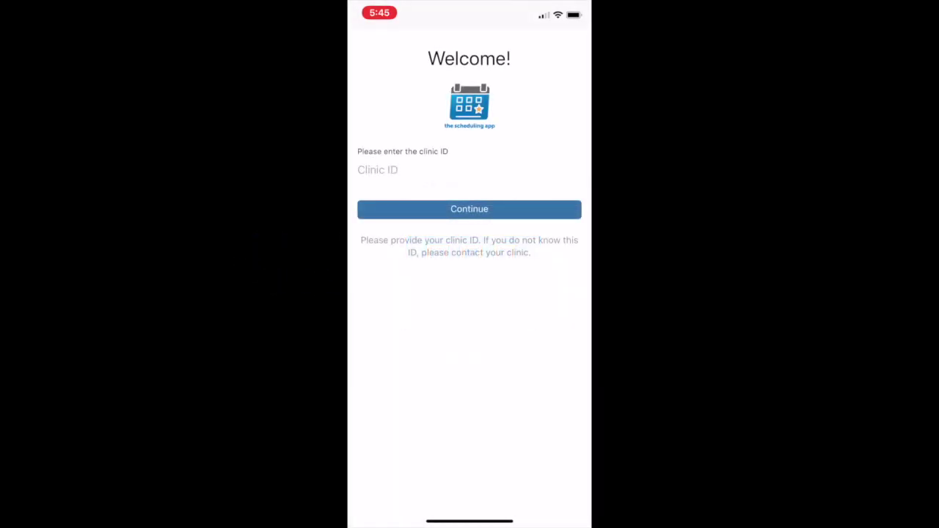
{"action": "left_click", "coordinate": [378, 170]}
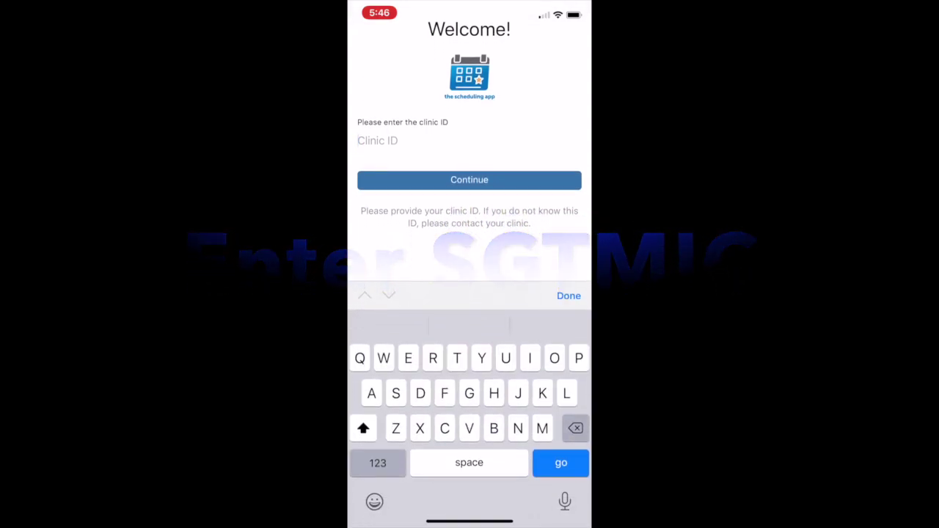
{"action": "type", "text": "SGTM"}
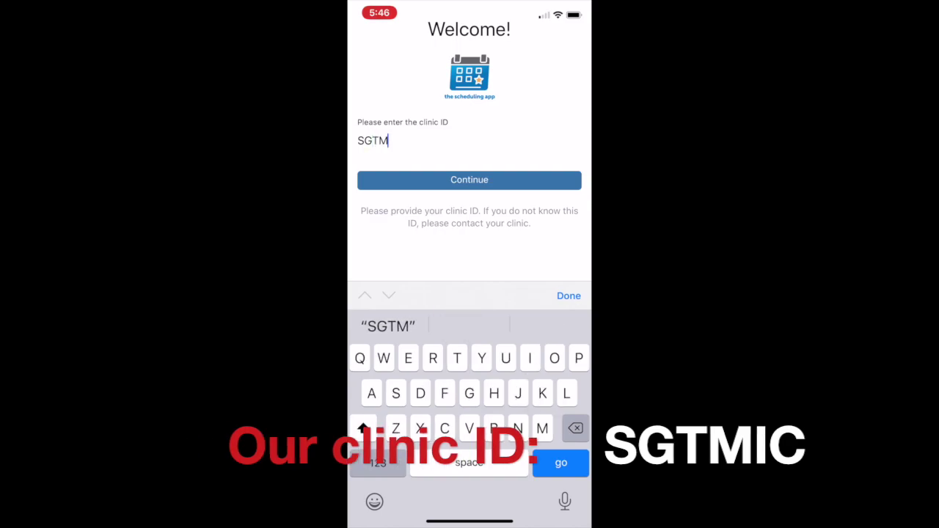
{"action": "type", "text": "IC"}
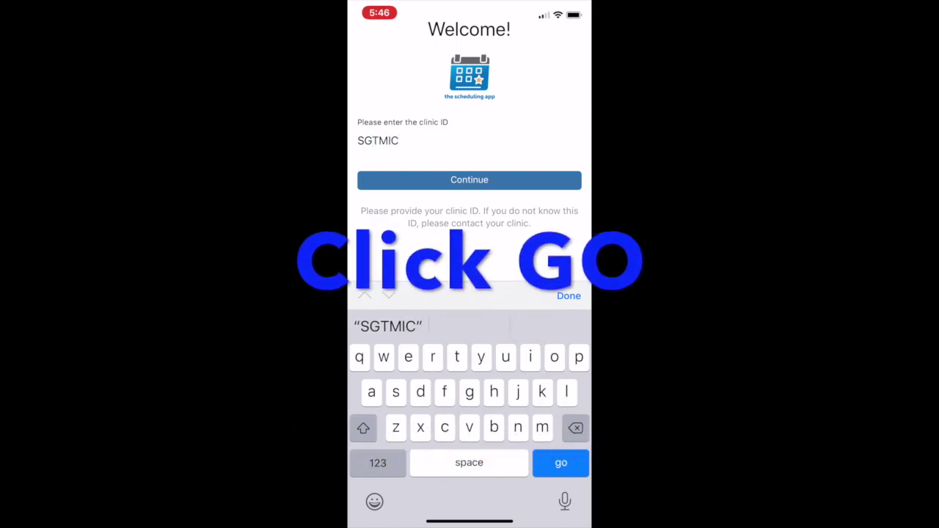
{"action": "key", "text": "Return"}
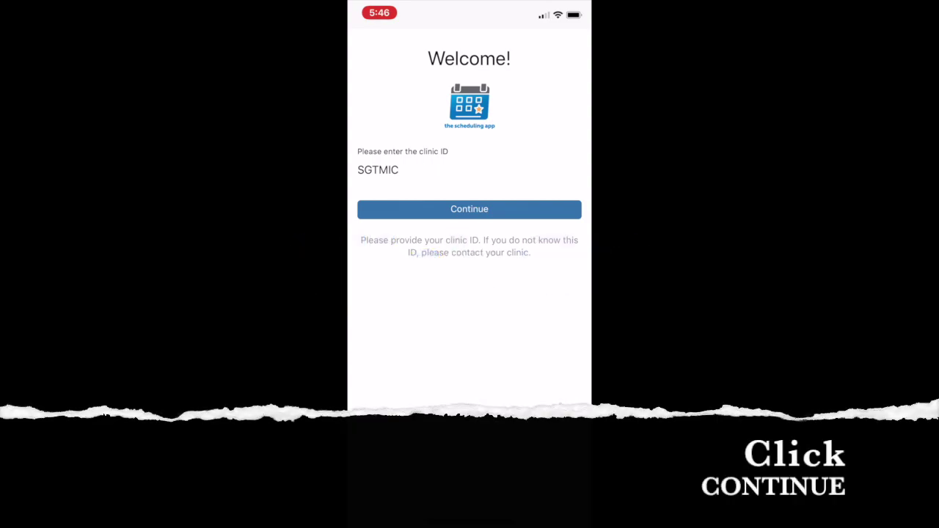
- Continue, agree to the terms of service, and confirm Drummond Chiropractic, LLC as the clinic
{"action": "left_click", "coordinate": [469, 209]}
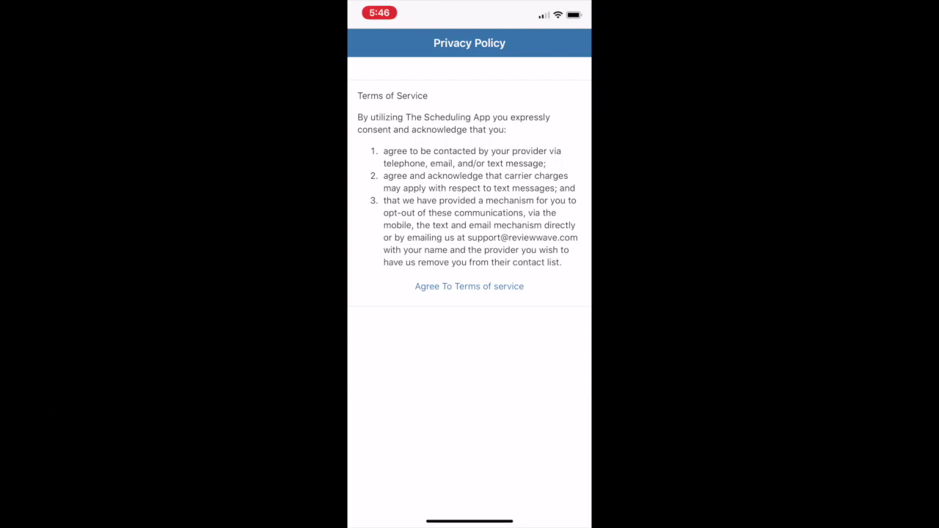
{"action": "left_click", "coordinate": [469, 286]}
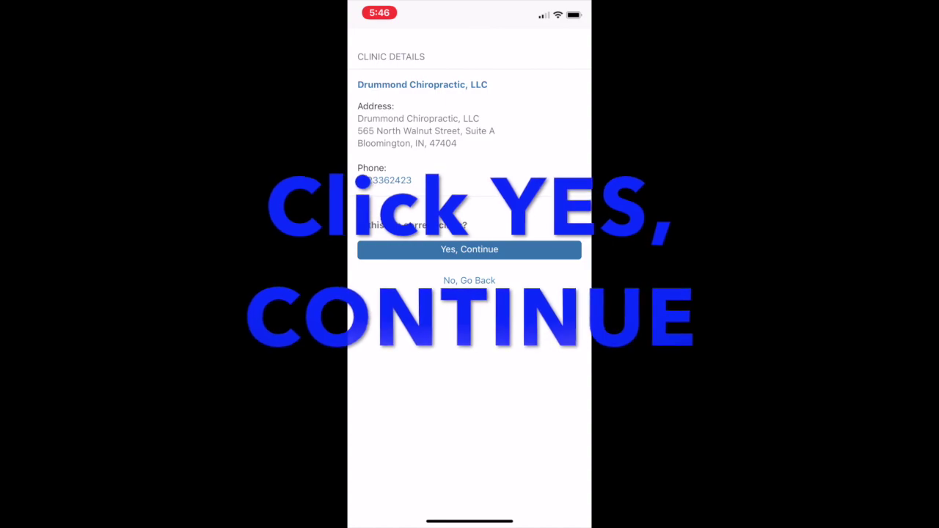
{"action": "left_click", "coordinate": [469, 250]}
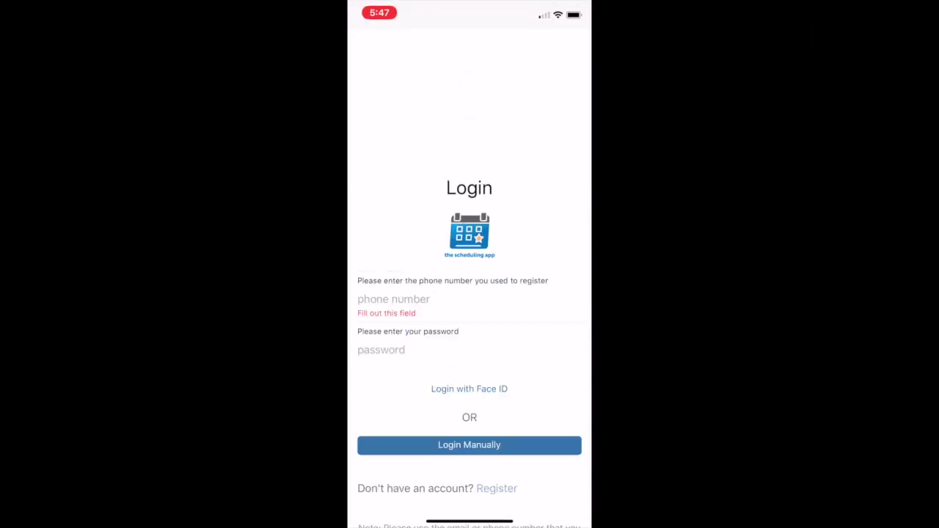
- Fill in the registration form and submit the access token received by text
{"action": "left_click", "coordinate": [476, 486]}
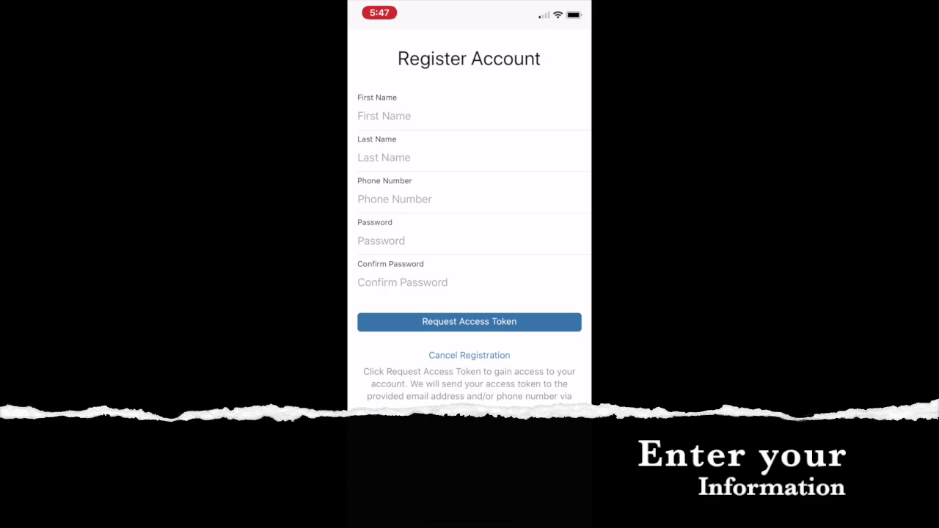
{"action": "left_click", "coordinate": [411, 116]}
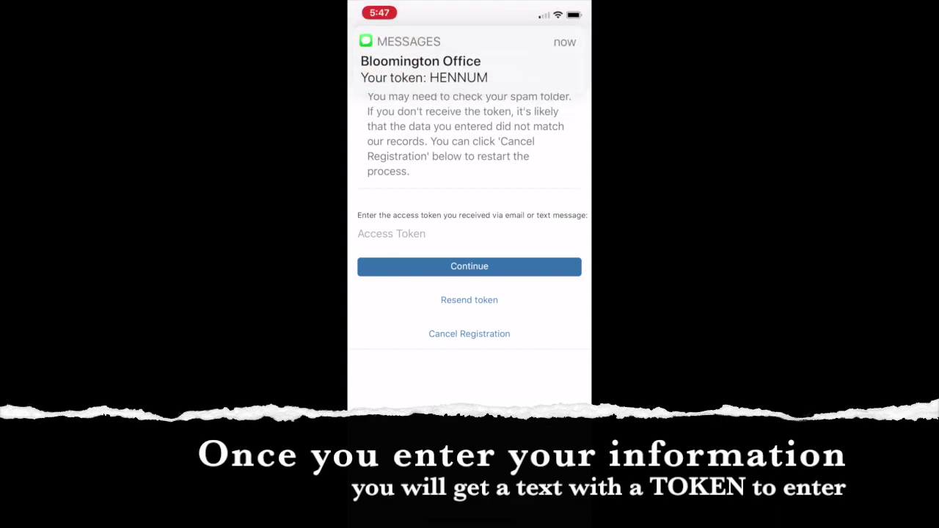
{"action": "left_click", "coordinate": [391, 233]}
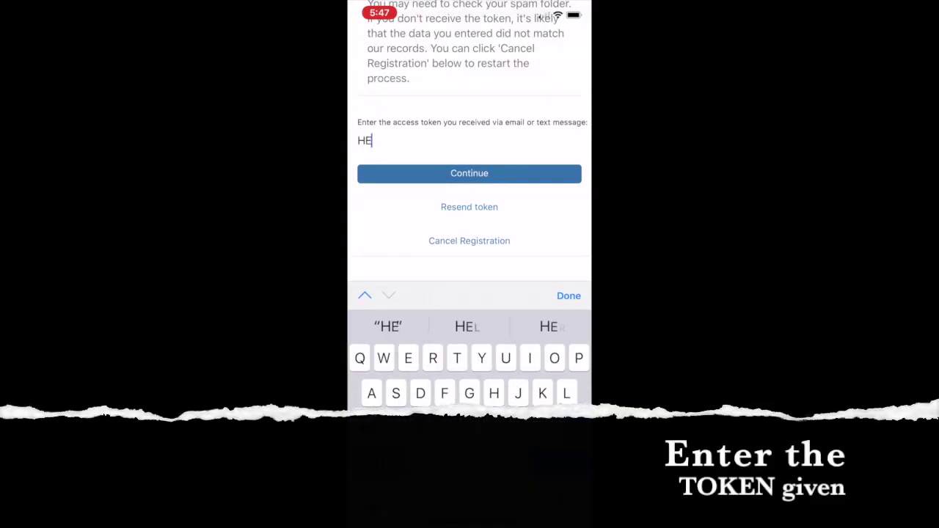
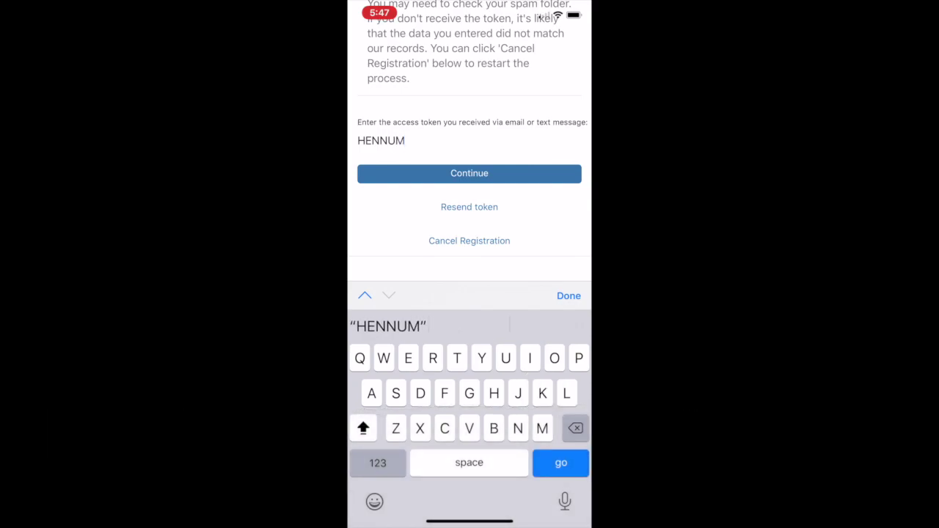
{"action": "key", "text": "Return"}
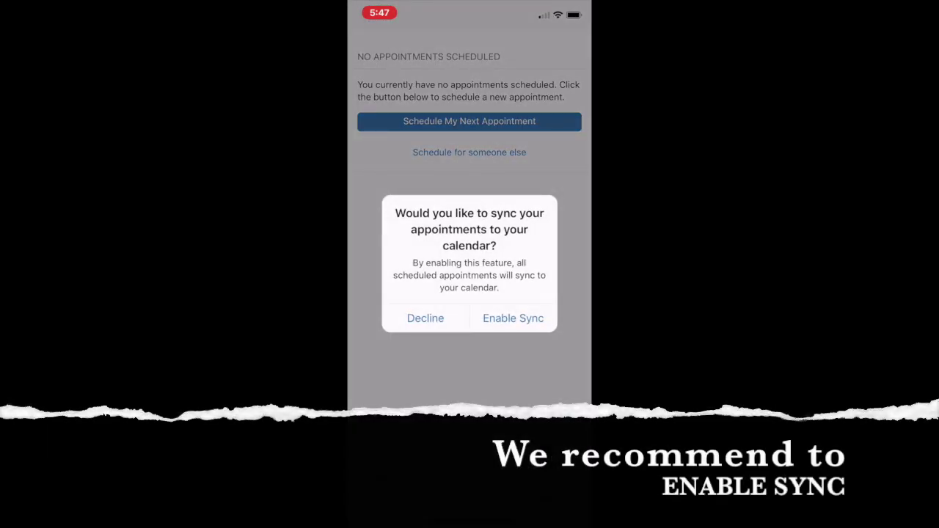
- Answer the sync-appointments-to-calendar prompt
{"action": "left_click", "coordinate": [513, 318]}
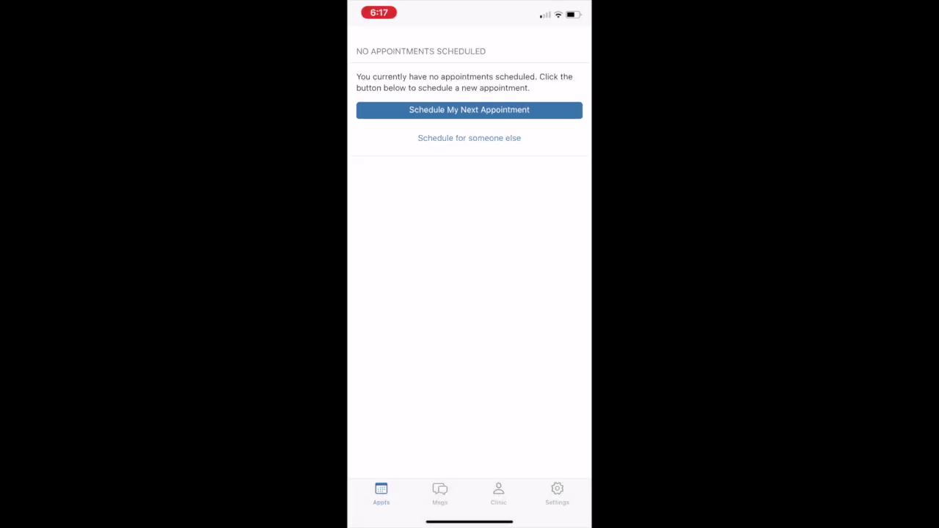
- Choose Regular Chiropractic Treatment and a provider, then list dates available from Thu, May 7
{"action": "left_click", "coordinate": [469, 109]}
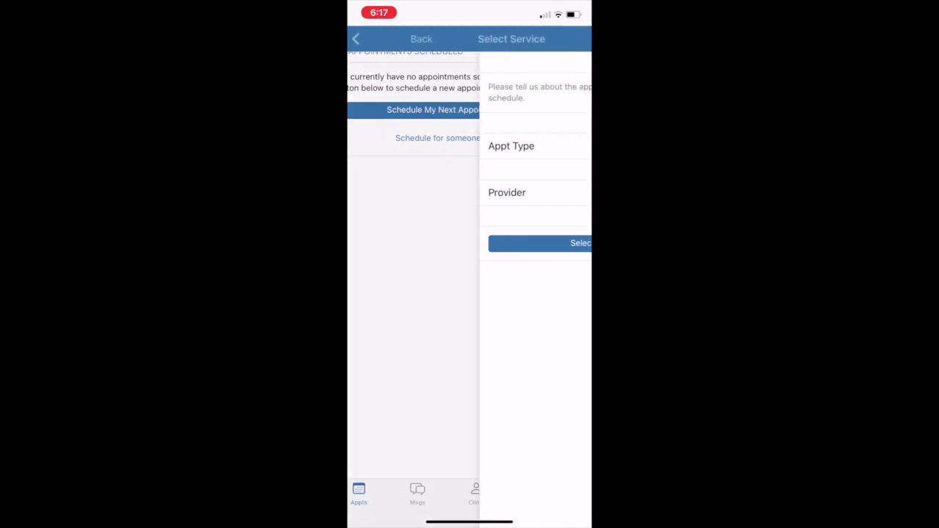
{"action": "left_click", "coordinate": [469, 146]}
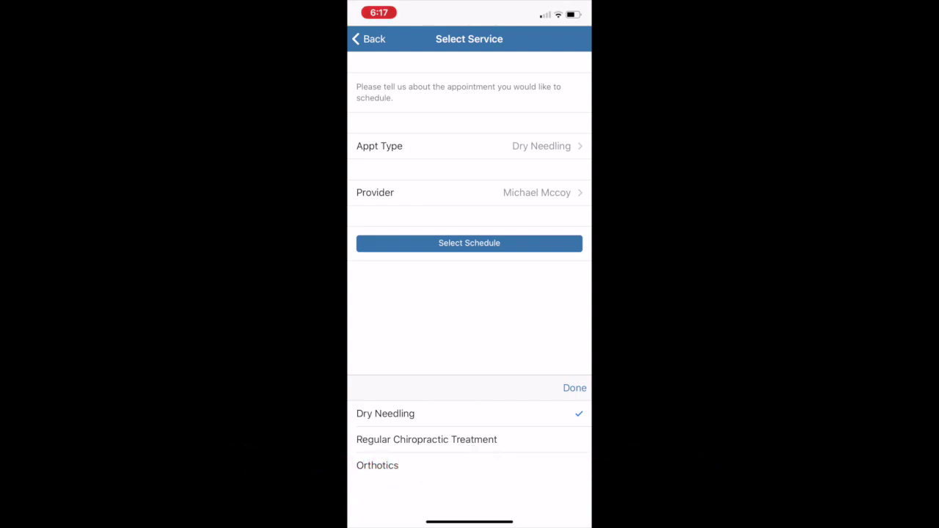
{"action": "left_click", "coordinate": [427, 439]}
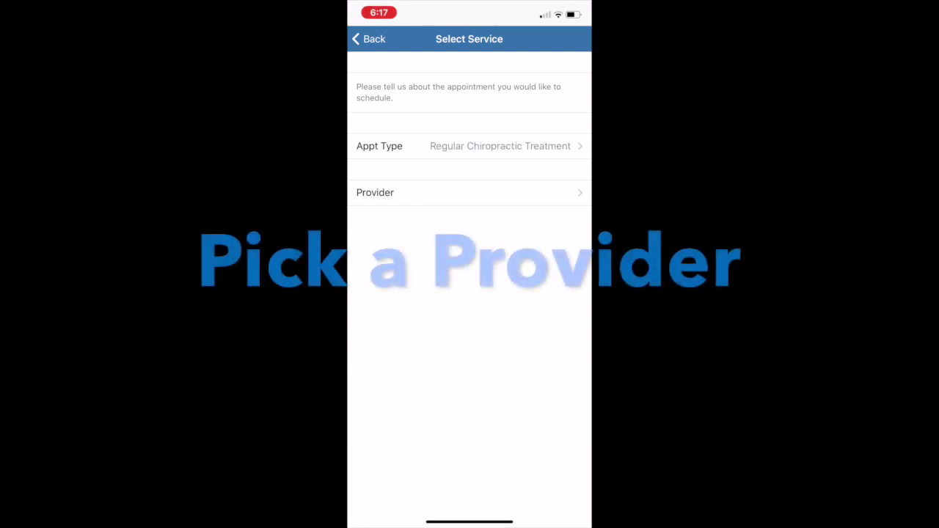
{"action": "left_click", "coordinate": [469, 192]}
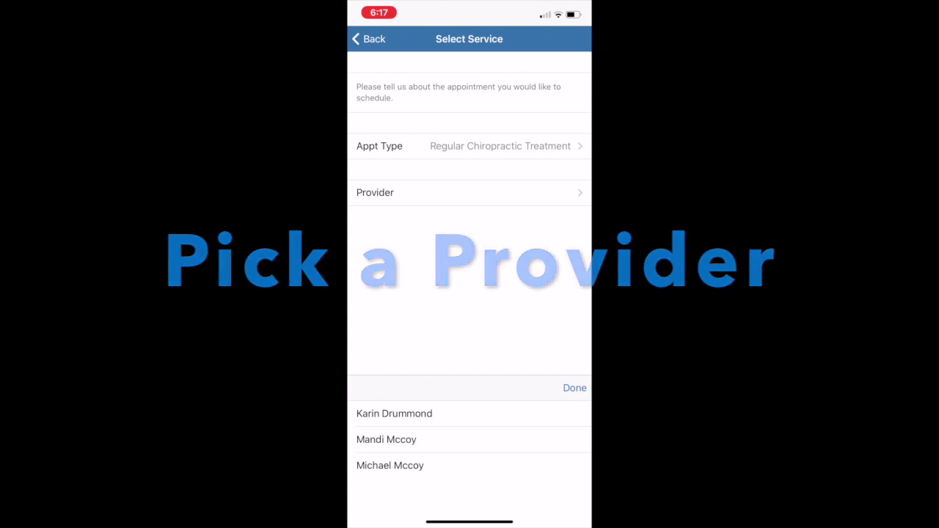
{"action": "left_click", "coordinate": [394, 414]}
{"action": "left_click", "coordinate": [469, 243]}
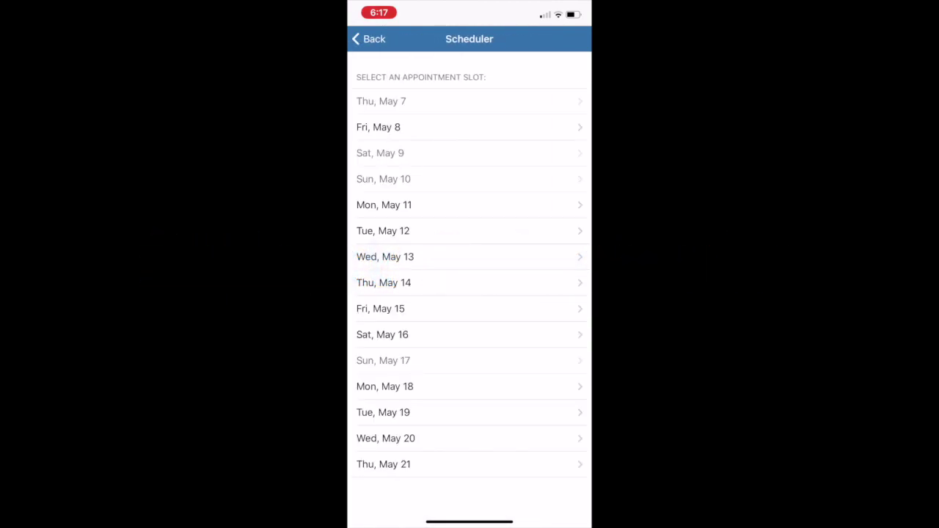
- Schedule the 10:00 am slot on Fri, May 8 and close the confirmation
{"action": "left_click", "coordinate": [379, 127]}
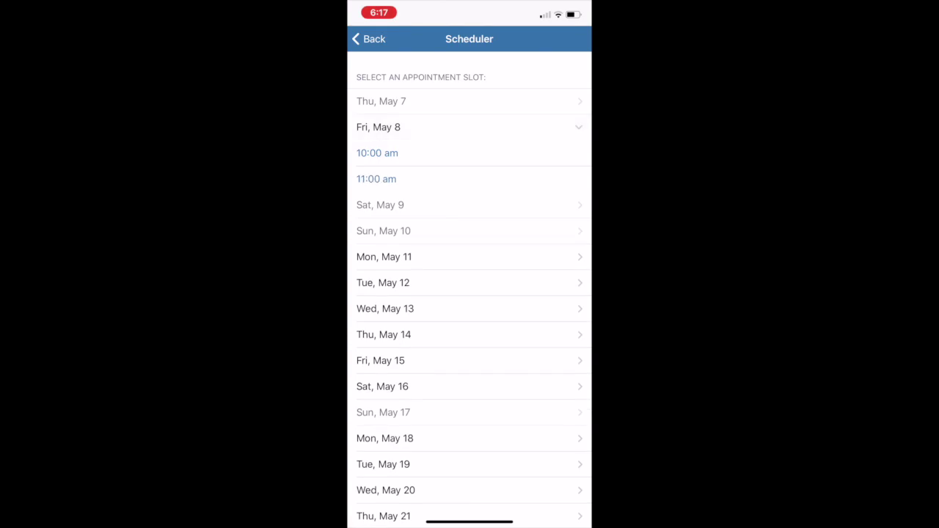
{"action": "left_click", "coordinate": [378, 153]}
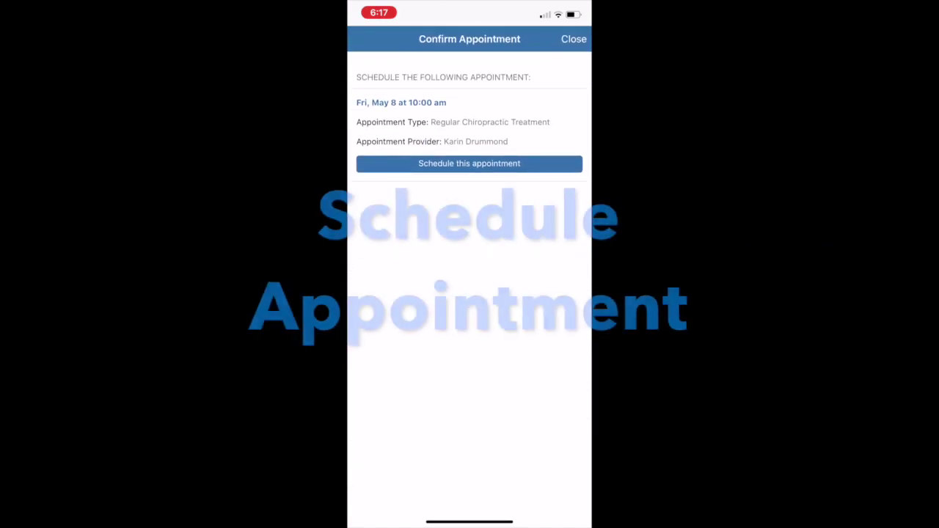
{"action": "left_click", "coordinate": [469, 163]}
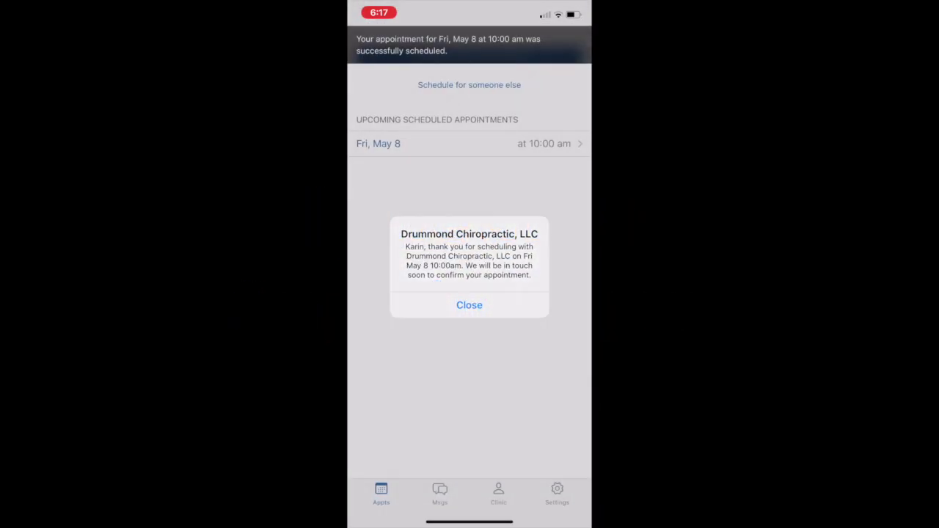
{"action": "left_click", "coordinate": [469, 304]}
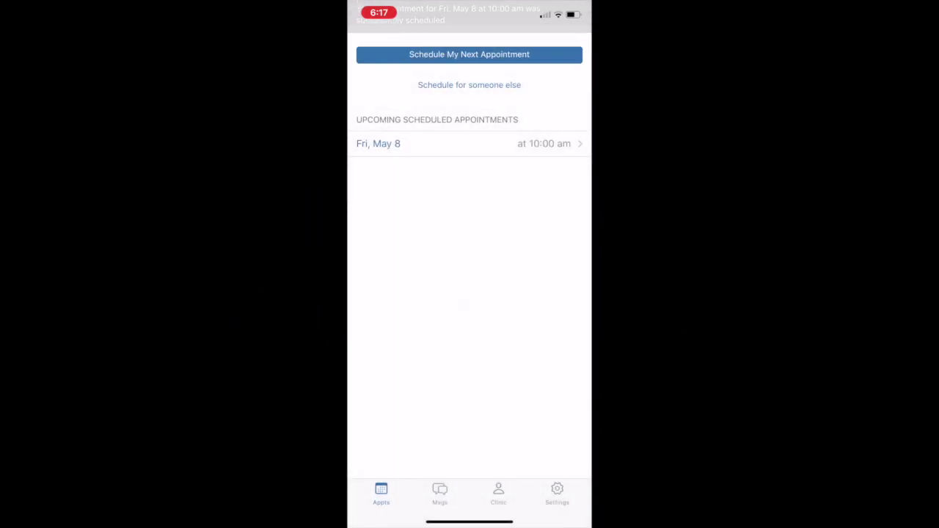